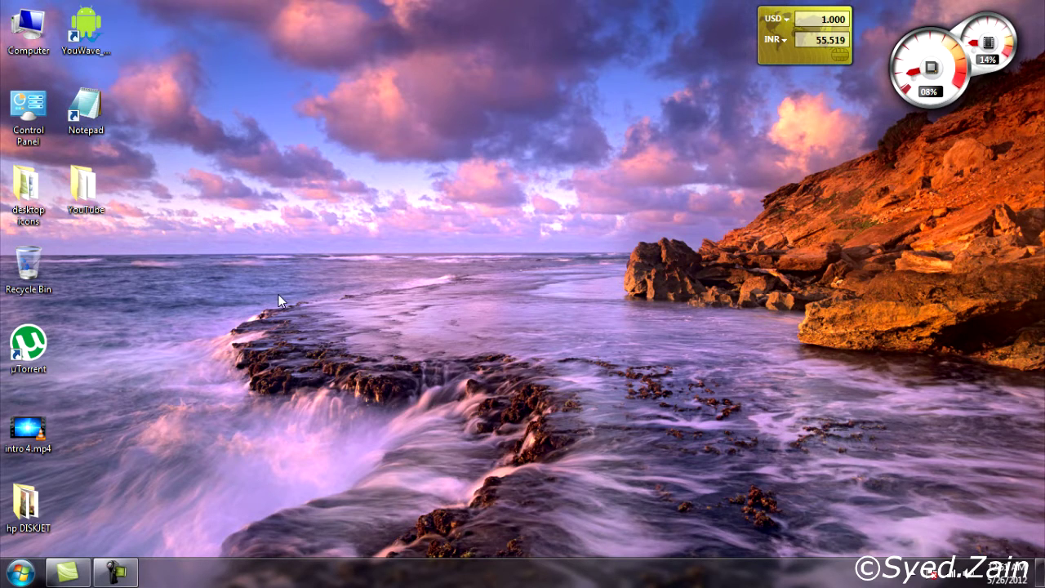
Step: Launch Vegas Movie Studio HD Platinum 11.0 from the Windows Start menu
click(21, 573)
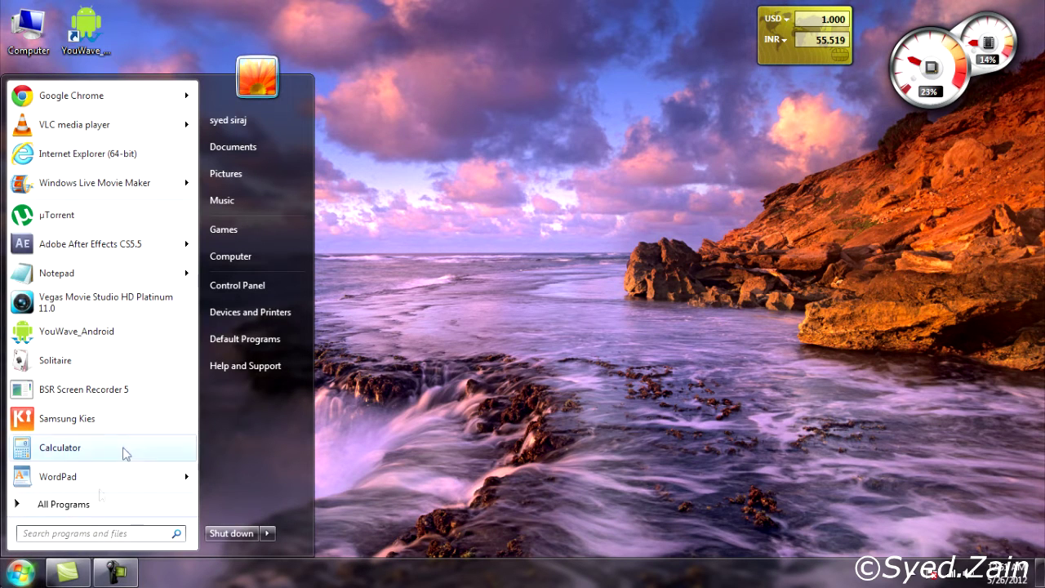
click(123, 309)
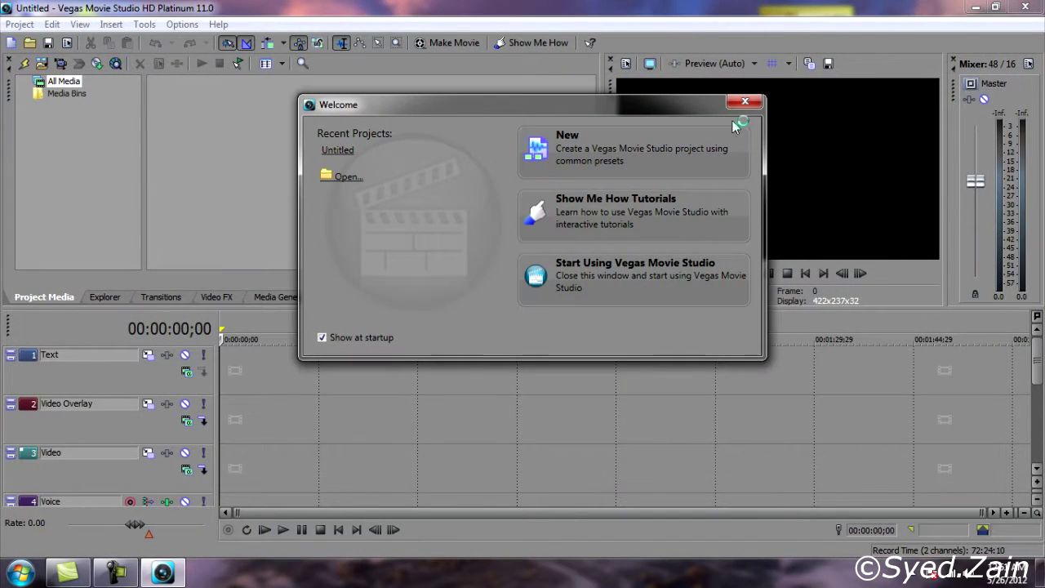
Step: Dismiss the Welcome window and import the mp4 tutorial video into the project
click(745, 102)
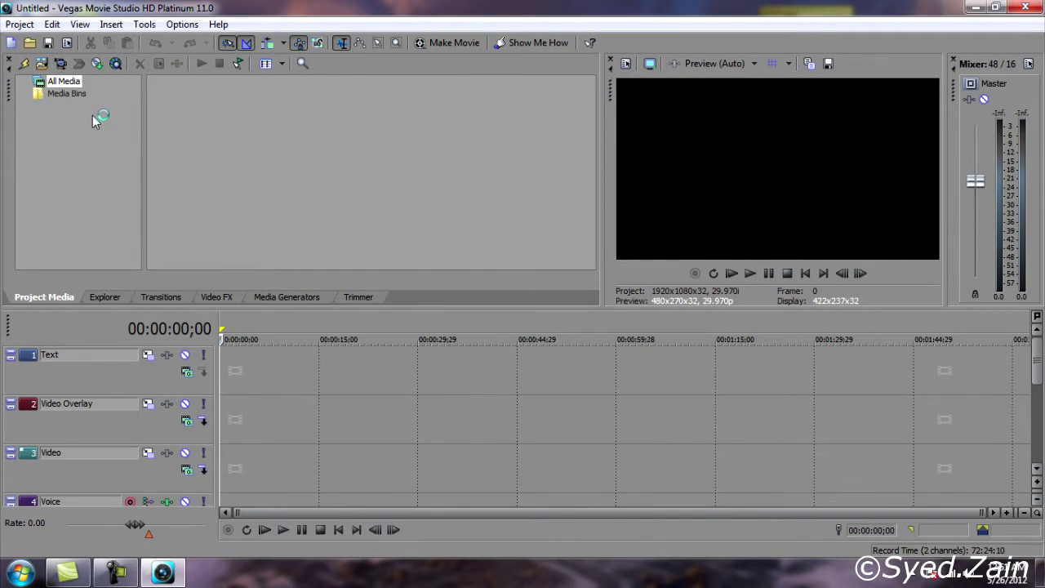
click(29, 44)
click(667, 229)
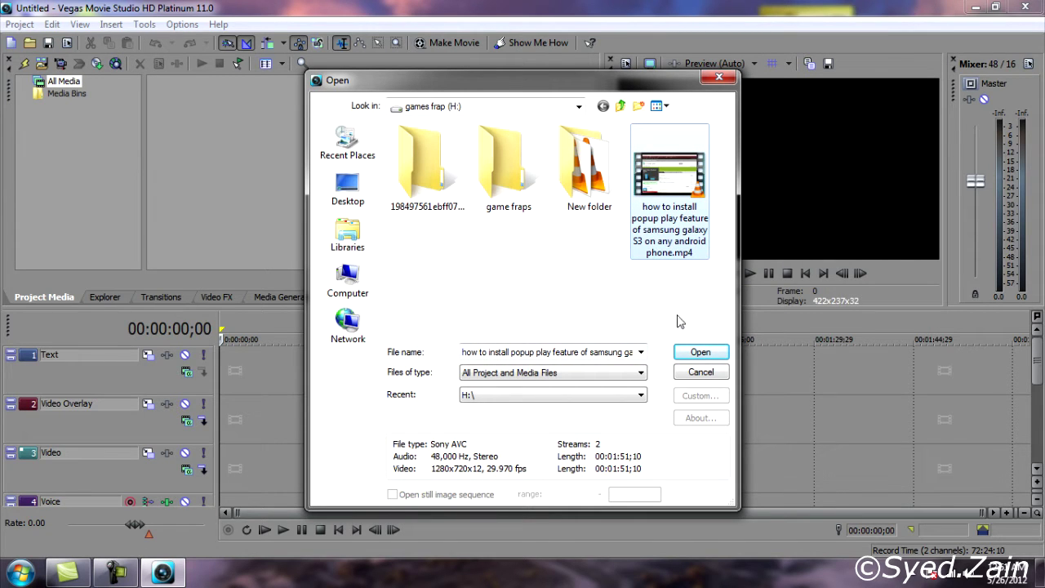
click(694, 352)
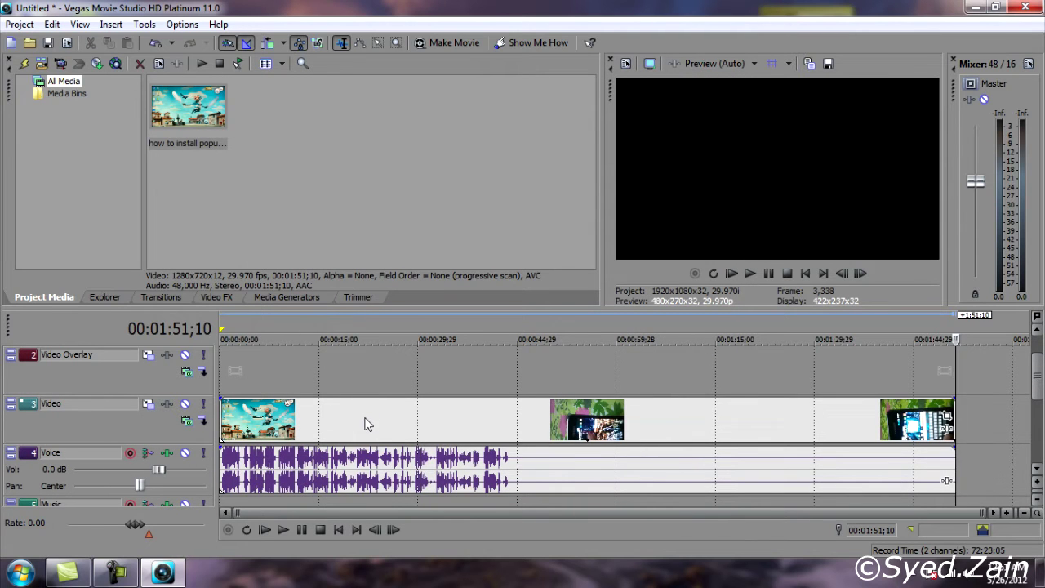
Step: Insert a Sony Titles & Text event on the Video Overlay track and select its Sample Text
right_click(252, 382)
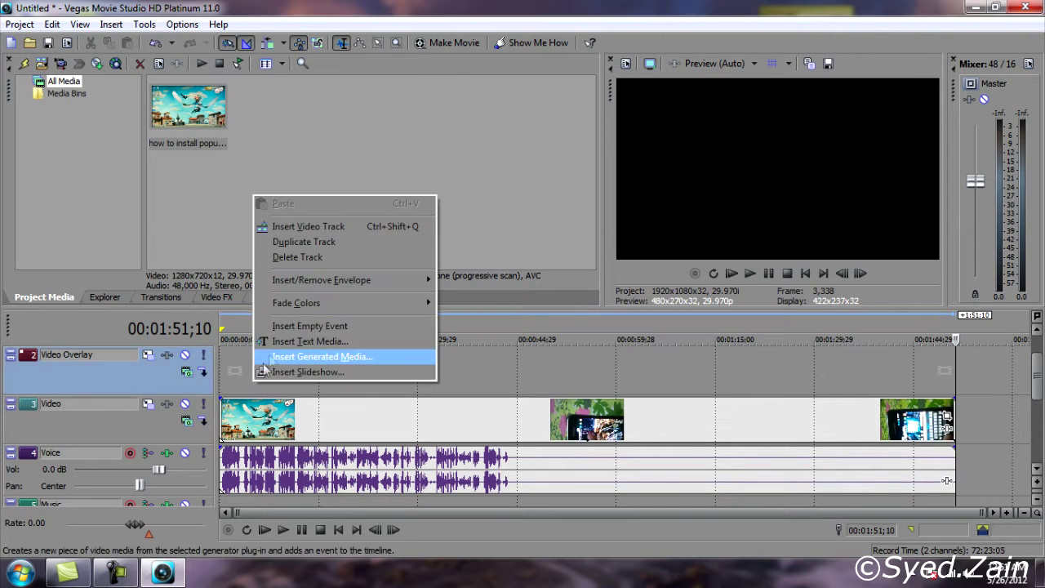
click(278, 341)
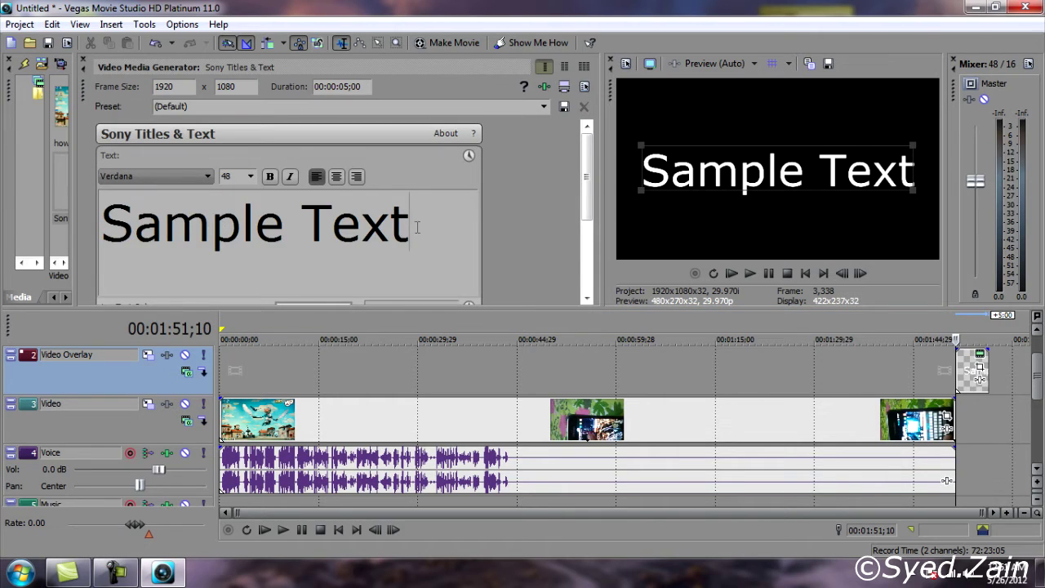
key(ctrl+a)
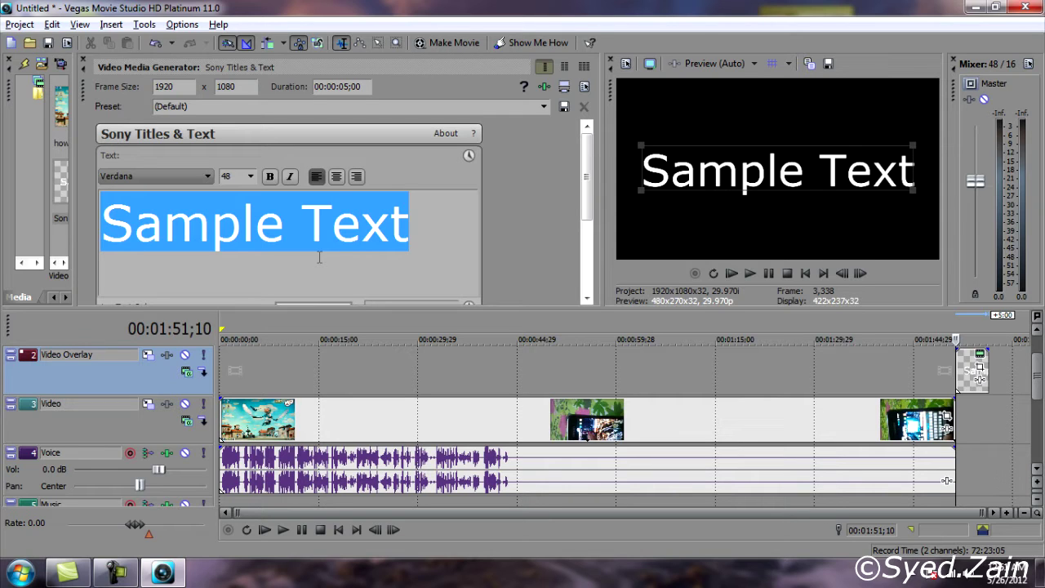
Step: Replace the Sample Text with ©Syed.Zain, leaving the font size unchanged
text(©)
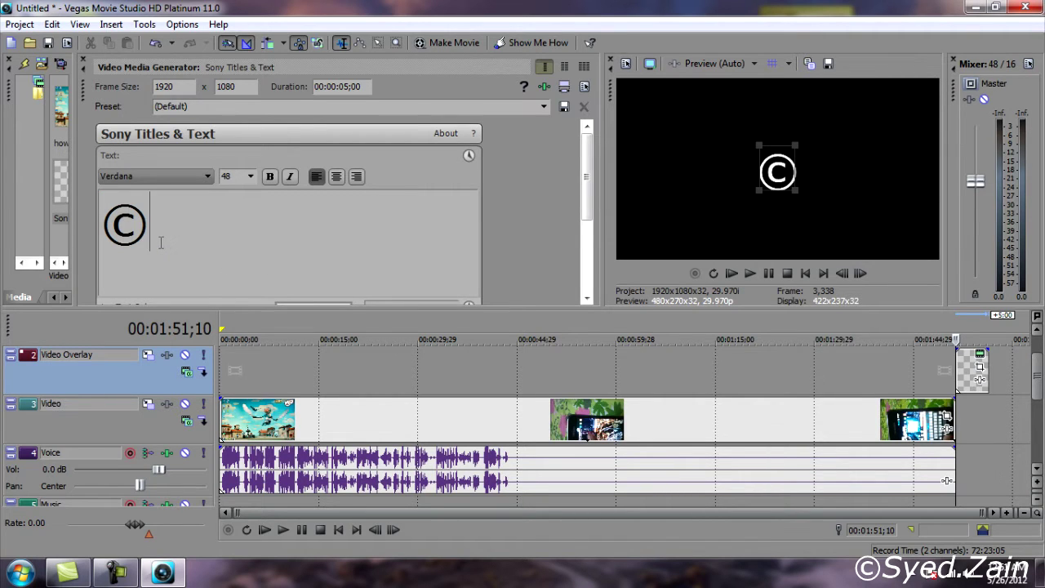
text(Syed.Z)
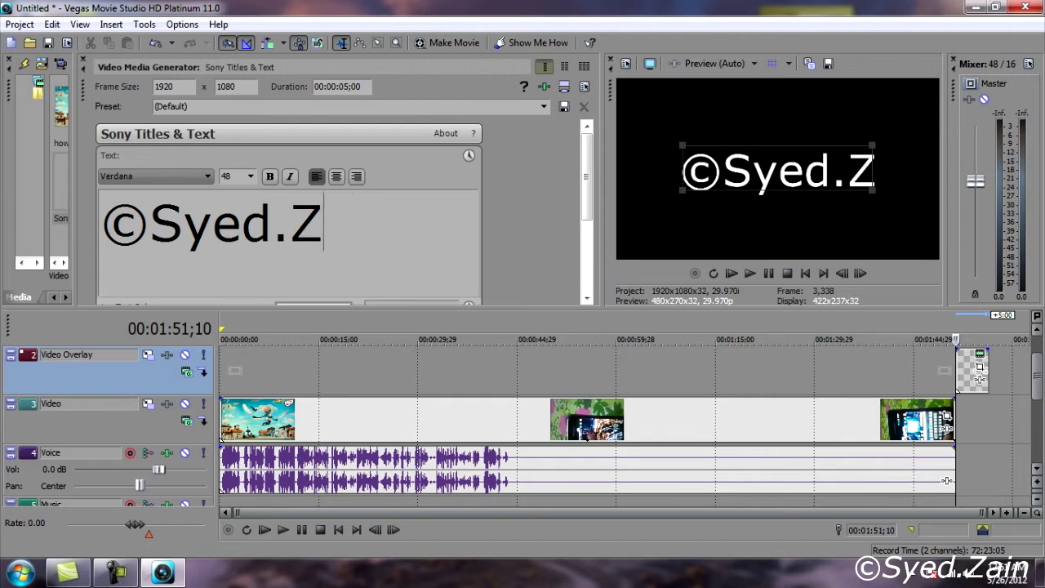
text(ain)
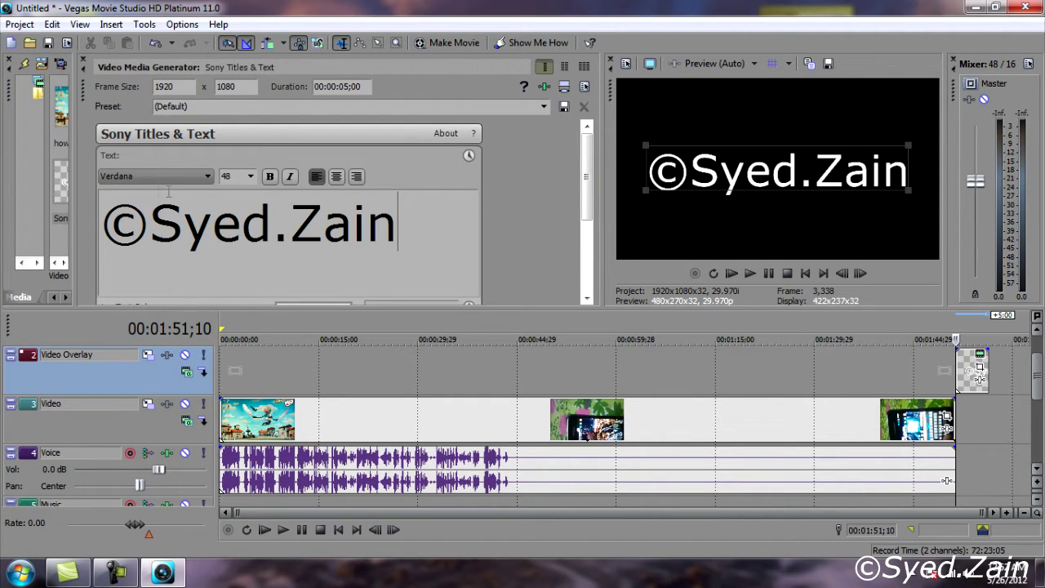
click(251, 176)
click(242, 202)
Step: Shrink the ©Syed.Zain title to size 10 and drag it to the frame's bottom-right corner
triple_click(390, 232)
click(250, 176)
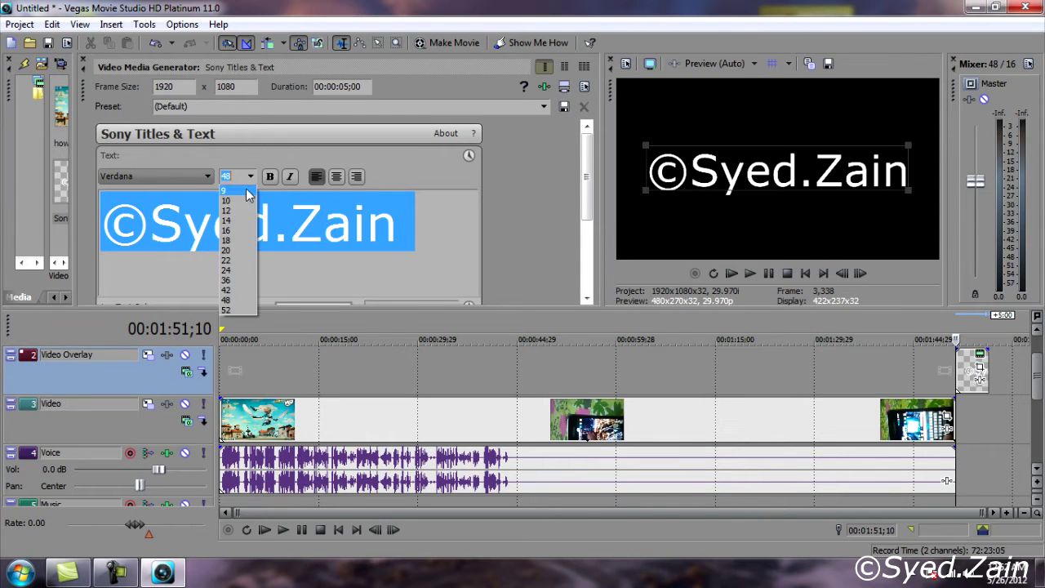
click(241, 203)
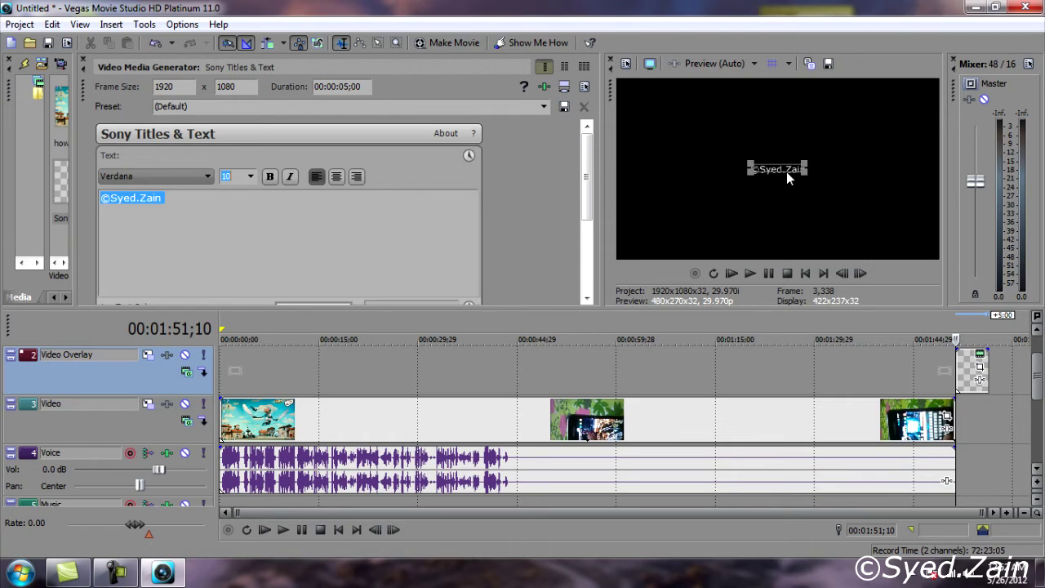
drag(788, 178, 655, 260)
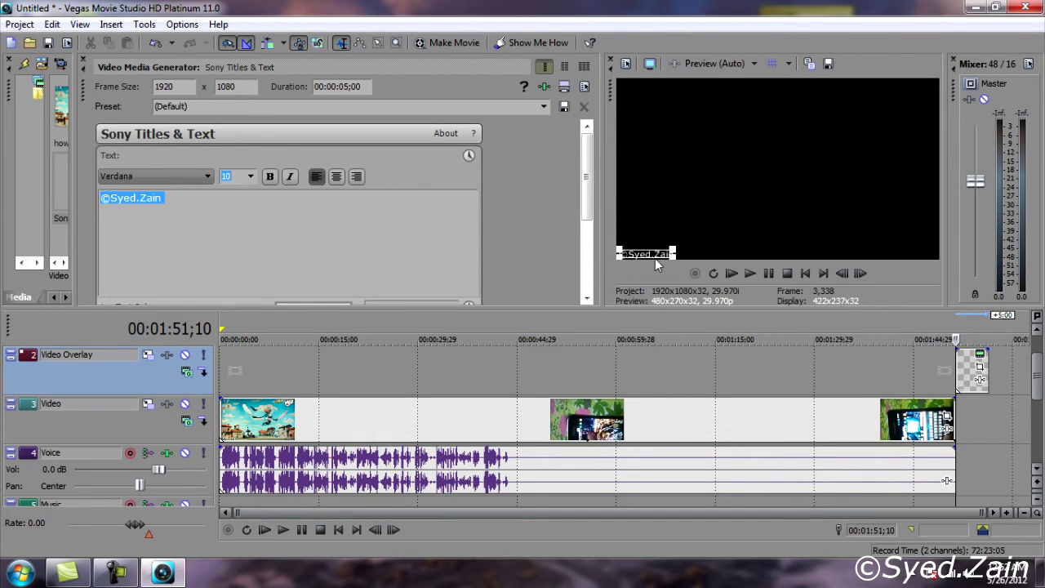
mouse_move(651, 259)
mouse_down()
mouse_move(905, 98)
mouse_move(900, 231)
mouse_move(915, 261)
mouse_up()
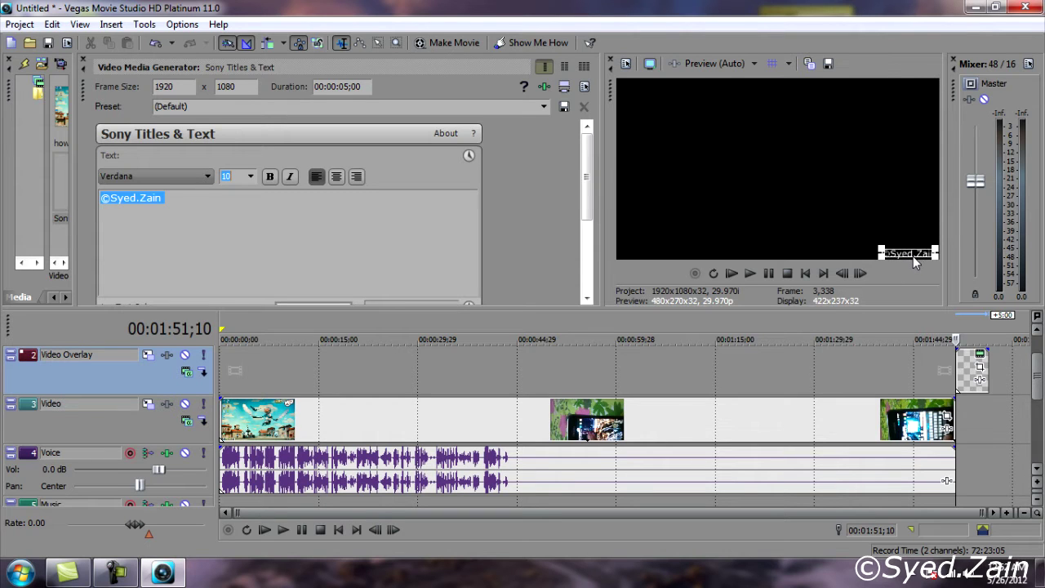
Step: Preview the start of the video and move the title event to the timeline start
click(234, 386)
key(space)
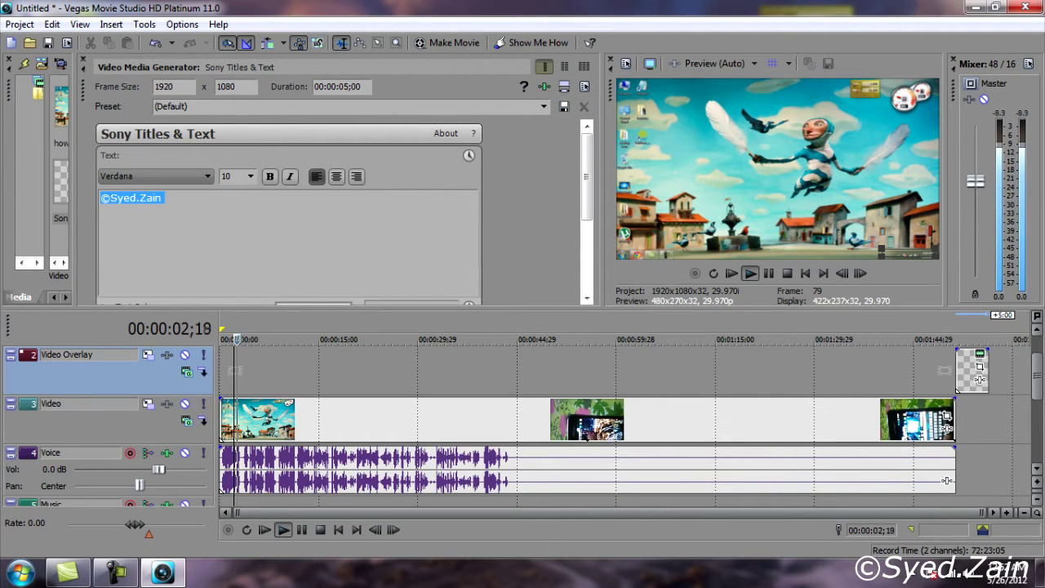
key(space)
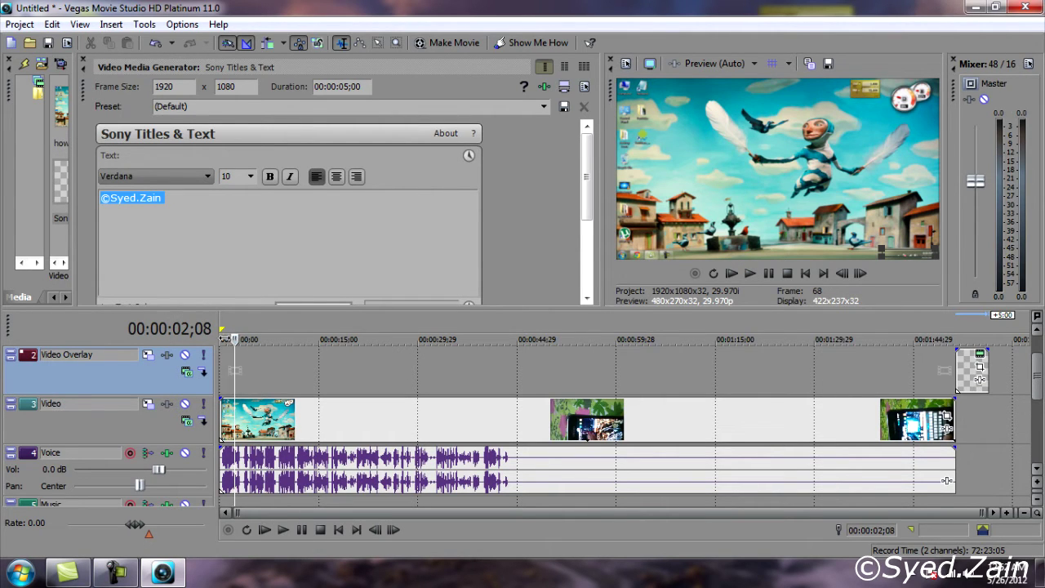
click(221, 340)
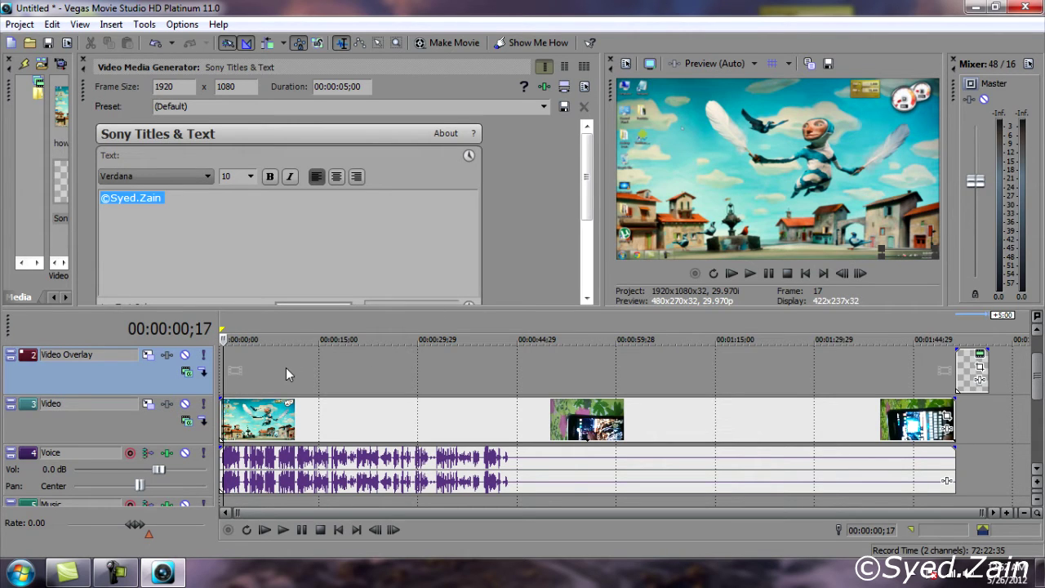
mouse_move(972, 372)
mouse_down()
mouse_move(256, 341)
mouse_move(238, 390)
mouse_move(953, 396)
mouse_up()
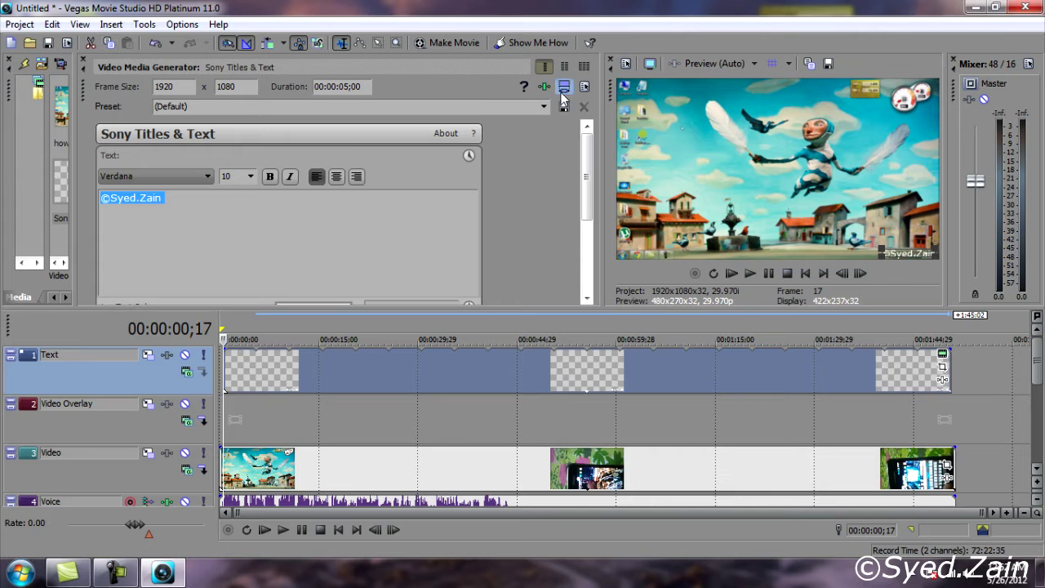
Step: Close the title settings, then open Project Save As, check its file types and cancel
click(82, 58)
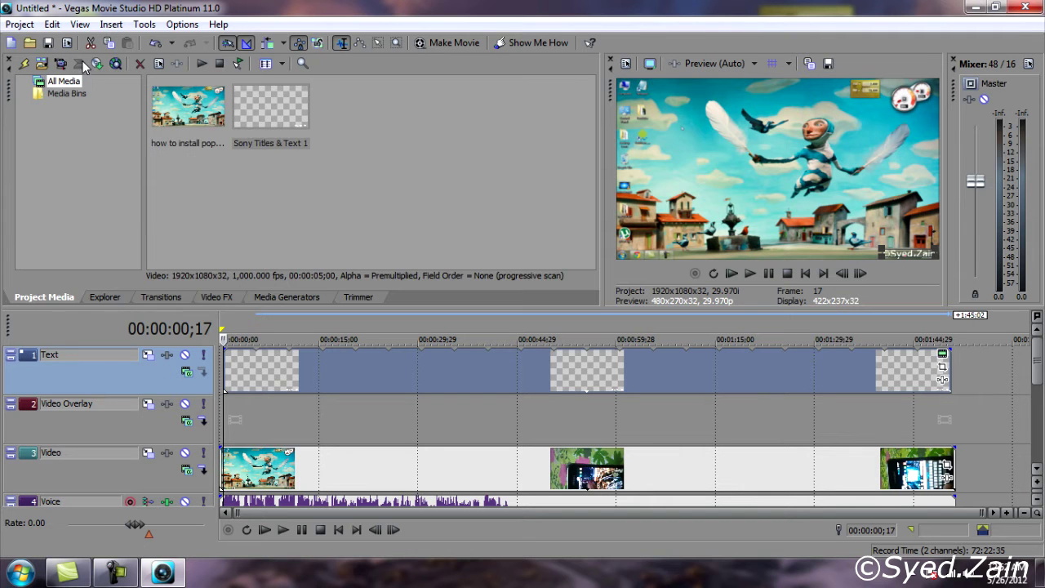
click(19, 24)
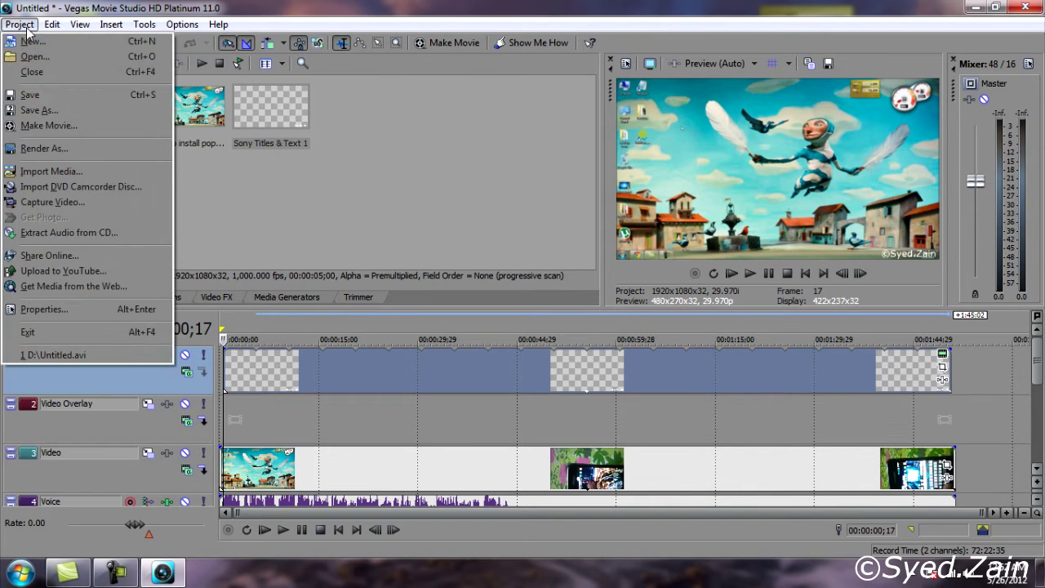
click(64, 111)
click(642, 469)
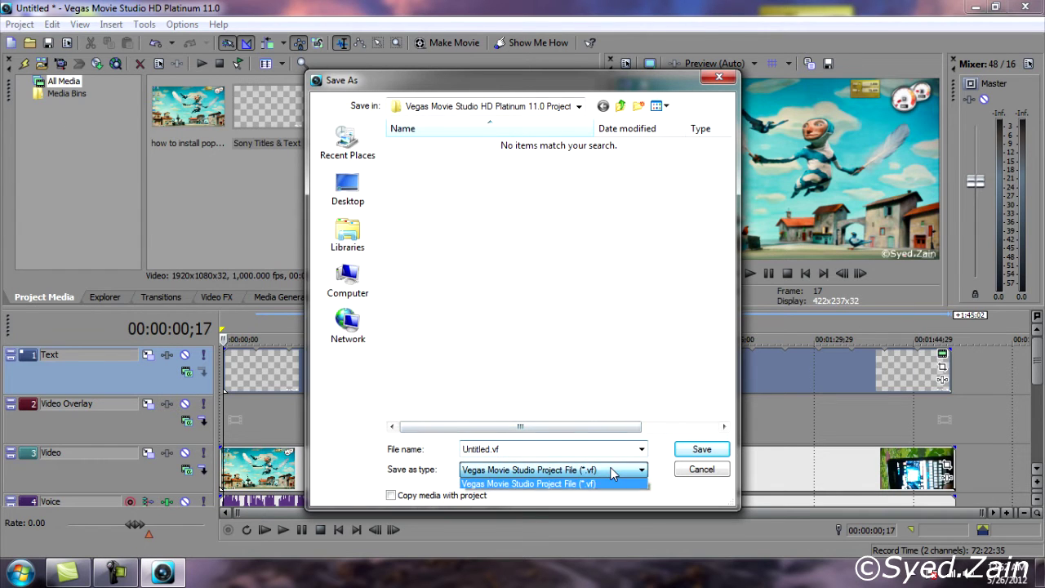
click(556, 488)
click(702, 469)
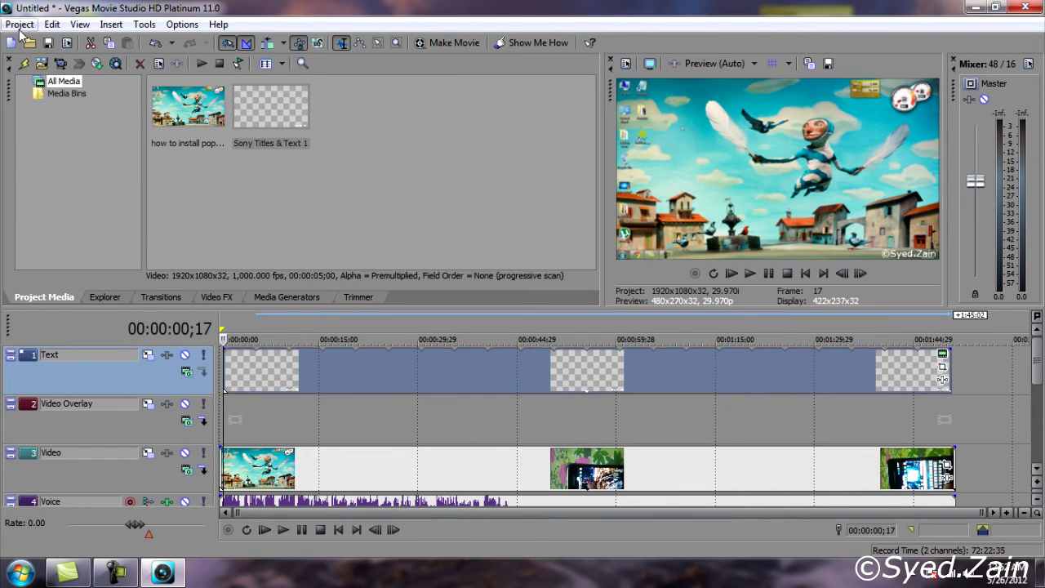
click(25, 24)
Step: Start Make Movie and choose the Video for Windows HD 720-60p YUV template
click(45, 126)
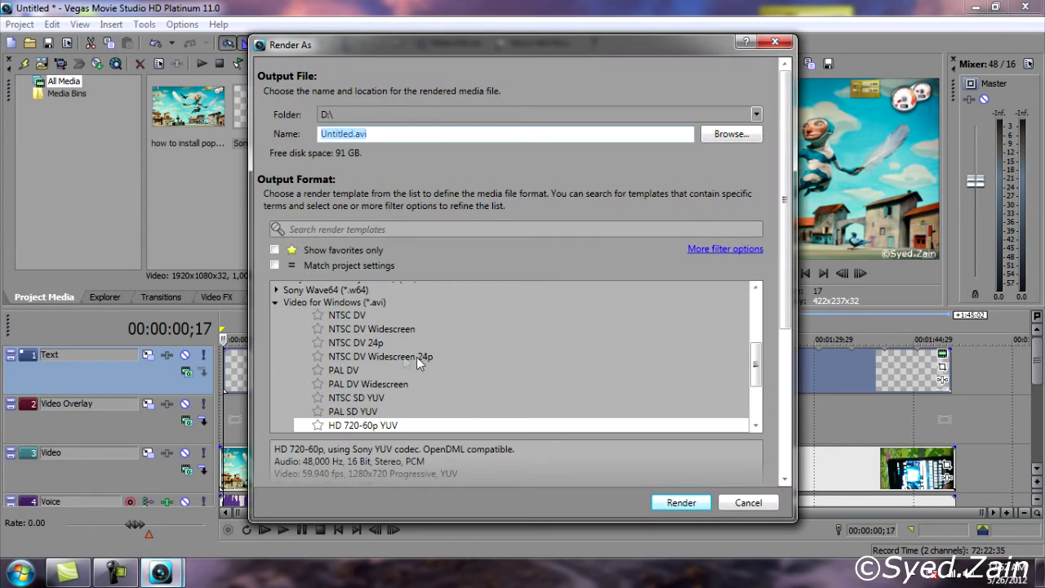
scroll(760, 344, up, 2)
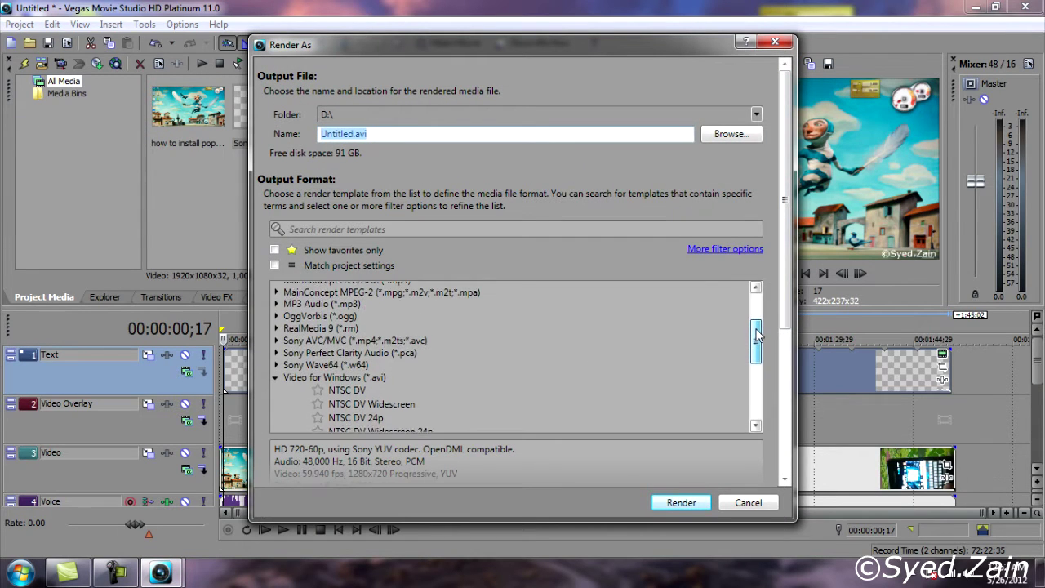
click(304, 382)
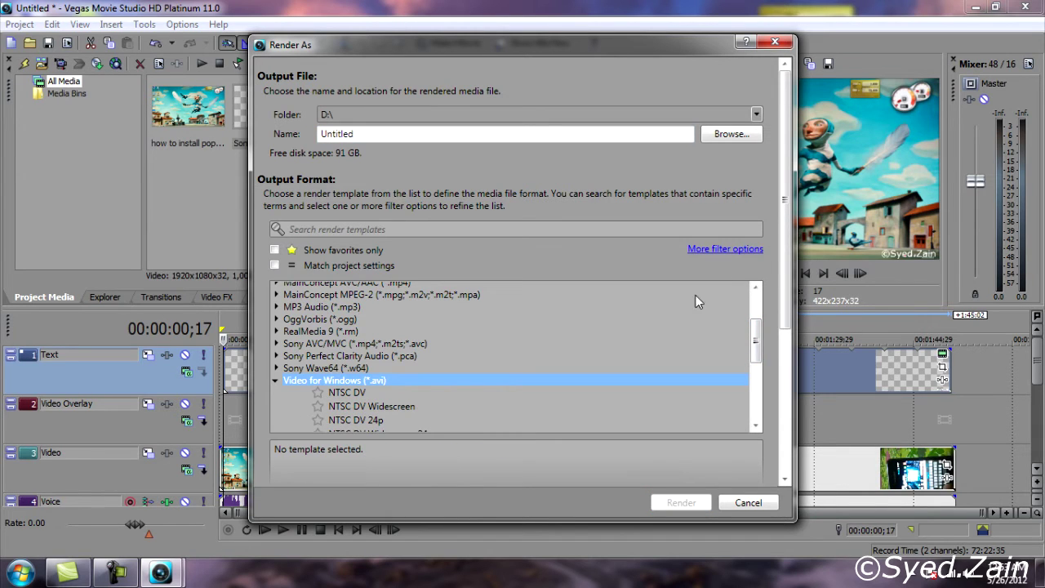
drag(757, 341, 756, 396)
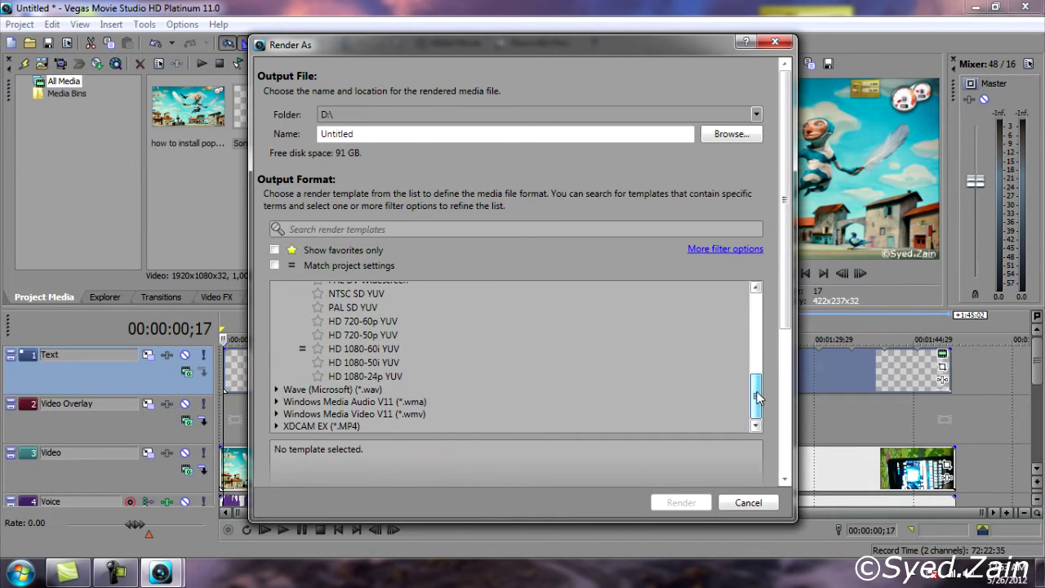
click(381, 323)
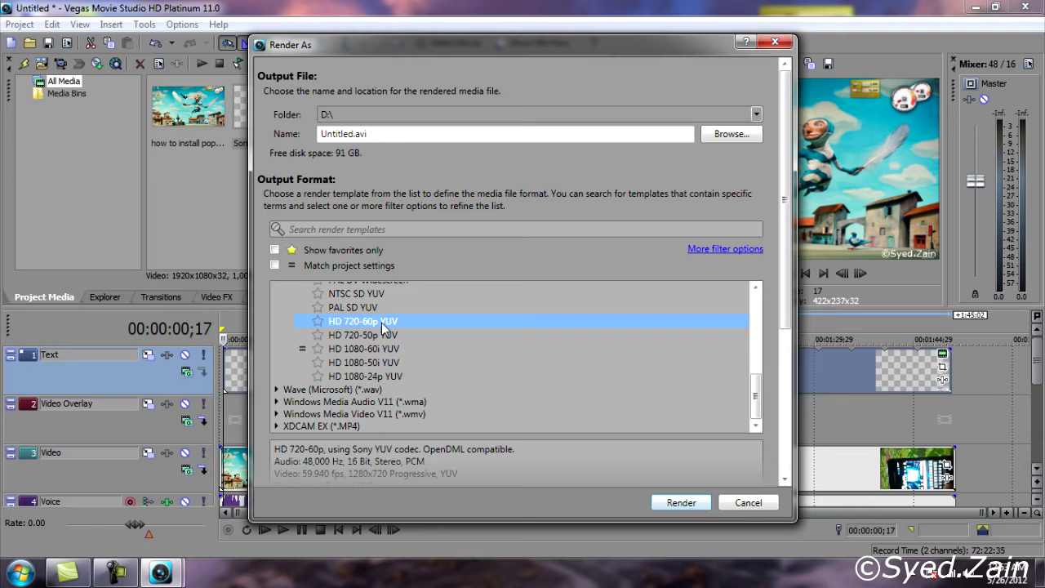
Step: Decline overwriting Untitled.avi, render to movie 1.avi instead, then cancel the render
click(704, 506)
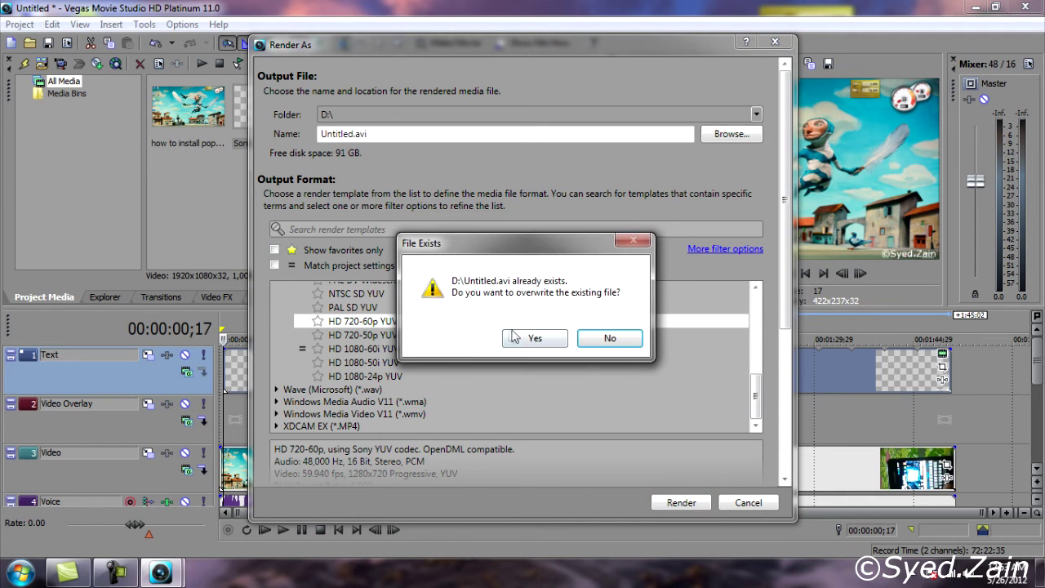
click(602, 343)
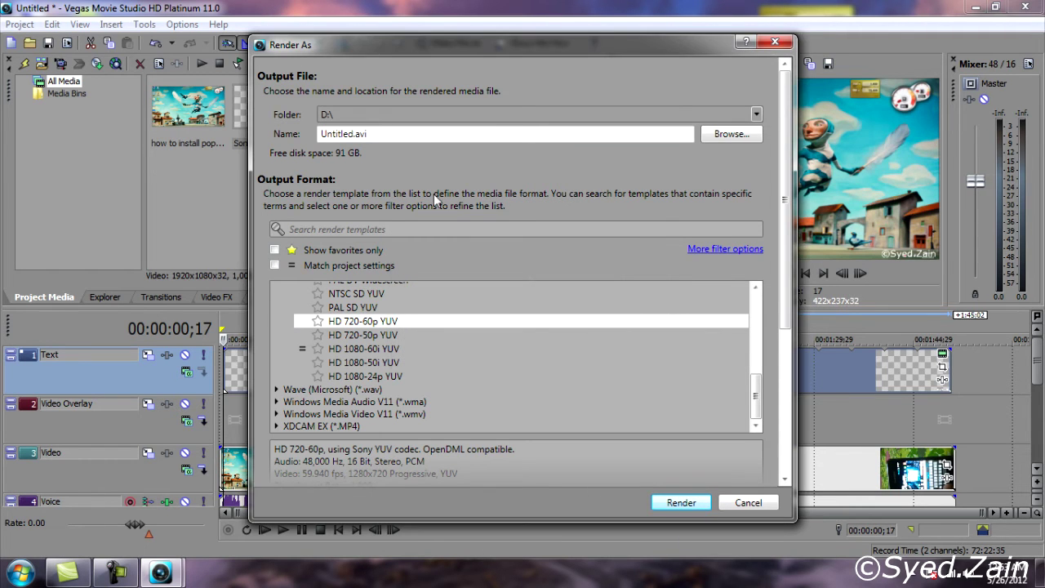
double_click(407, 133)
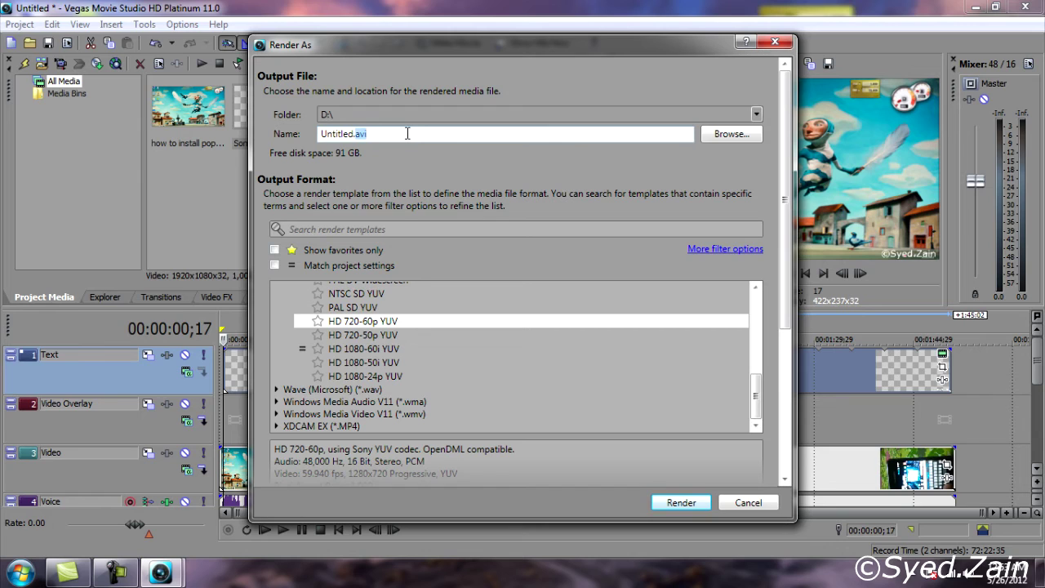
drag(321, 134, 338, 134)
text(movie 1)
key(Return)
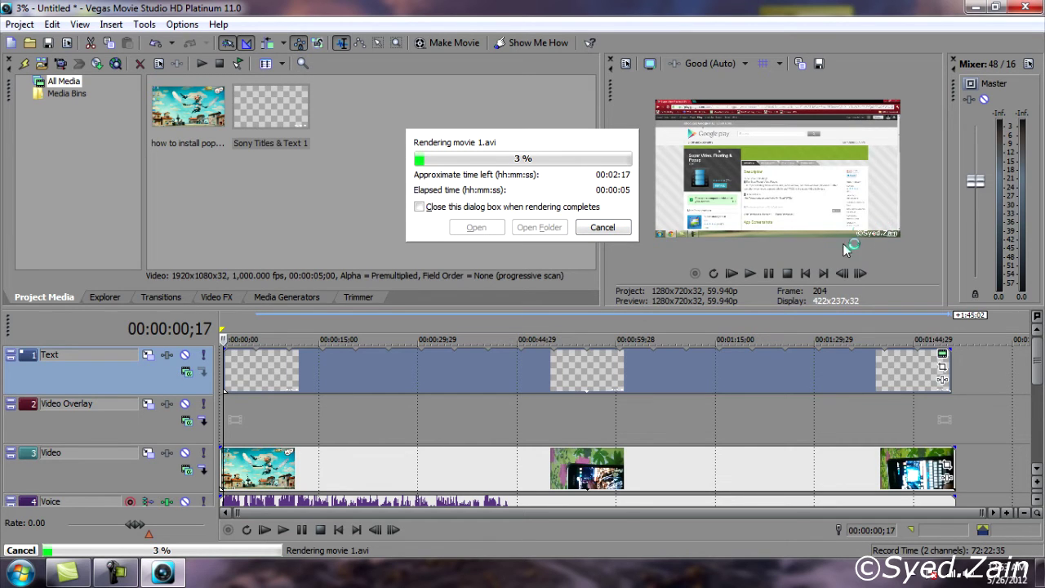
click(603, 228)
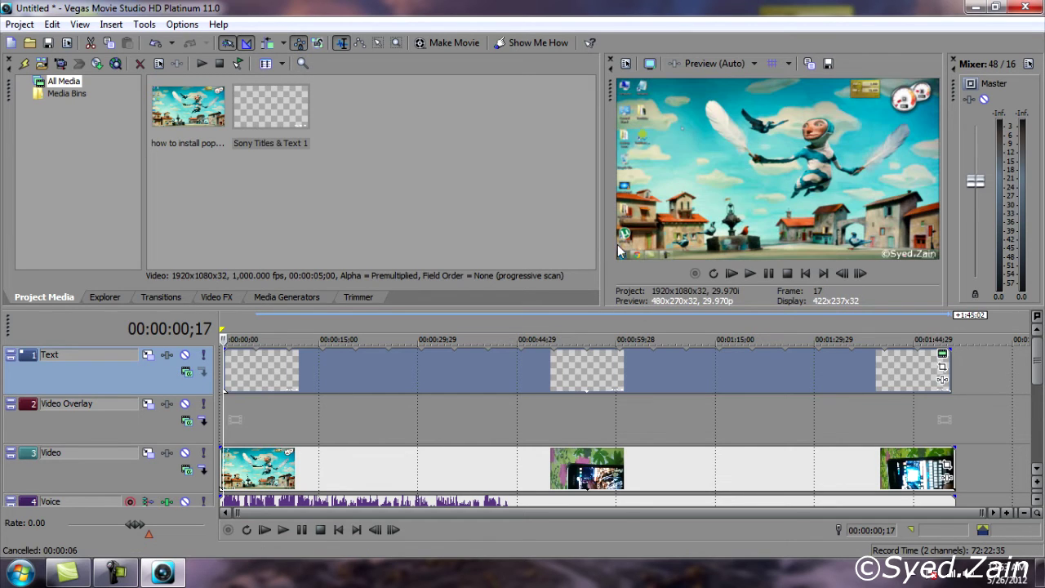
Step: Close Vegas and play Untitled.avi from the other files (D:) drive in VLC
click(1026, 7)
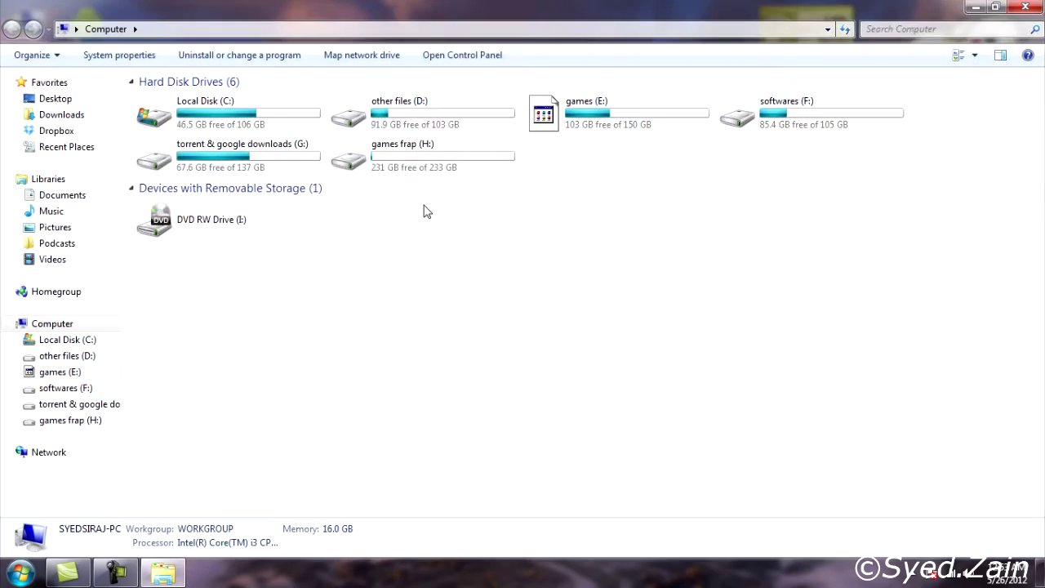
double_click(427, 123)
double_click(752, 122)
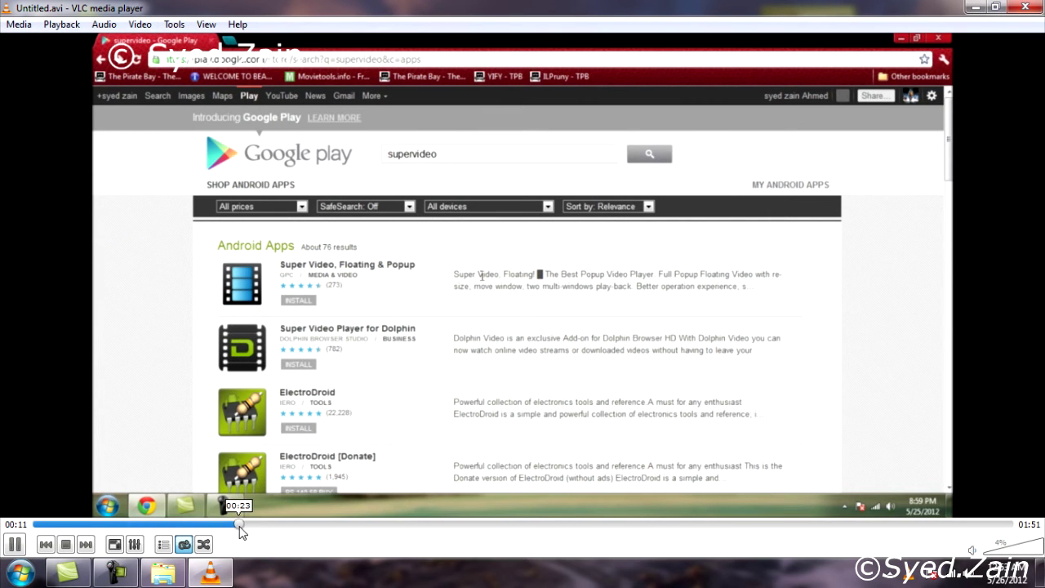
Step: Jump through the video to 00:23 and 00:54 to confirm the ©Syed.Zain watermark
click(240, 531)
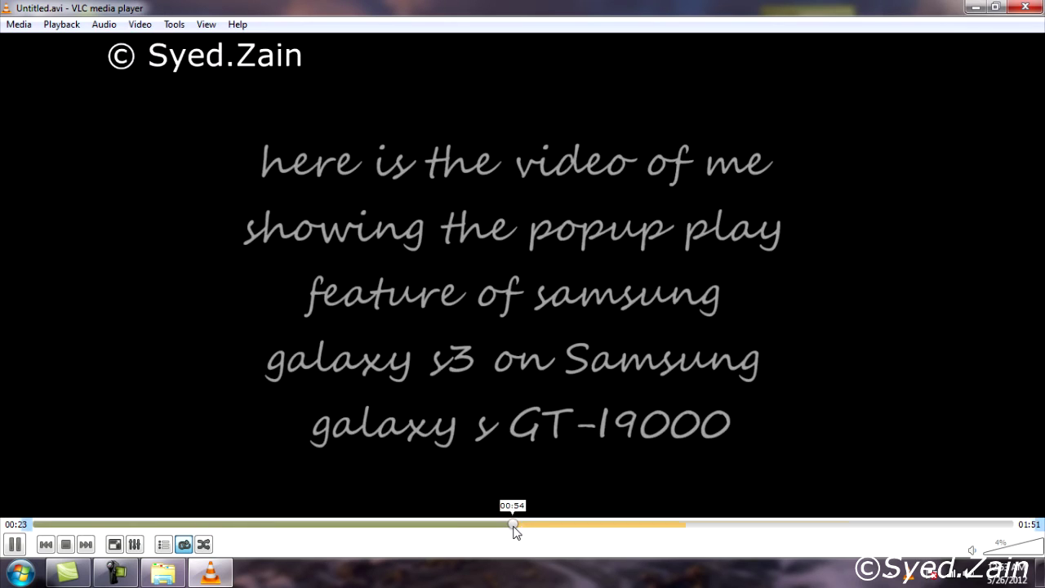
click(513, 531)
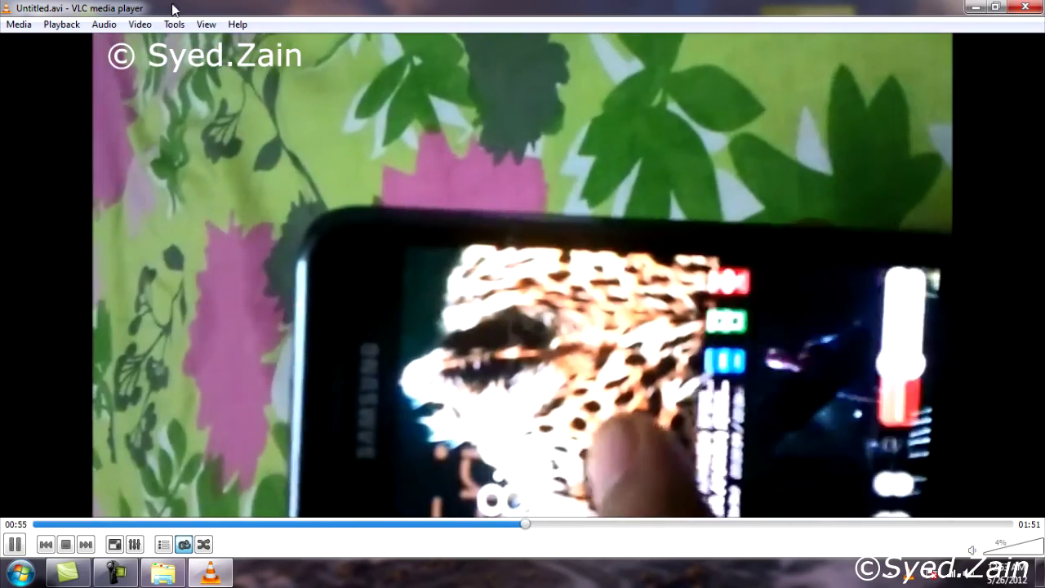